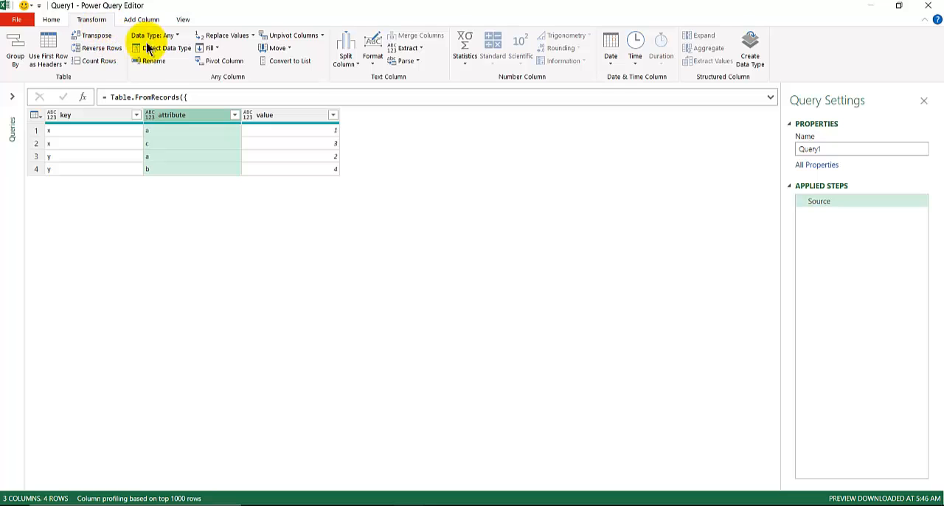
- Pivot the attribute column using value as the values column, and compare the result with the Source step
click(224, 60)
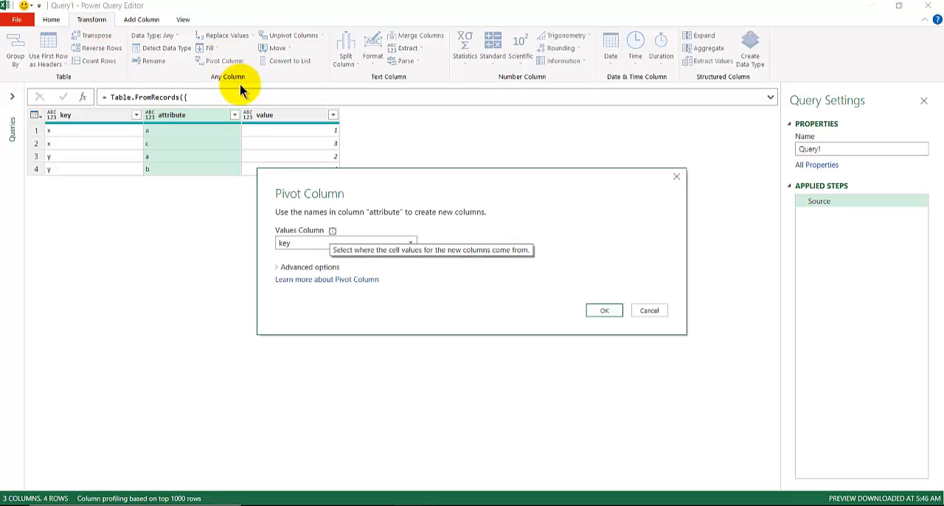
click(301, 244)
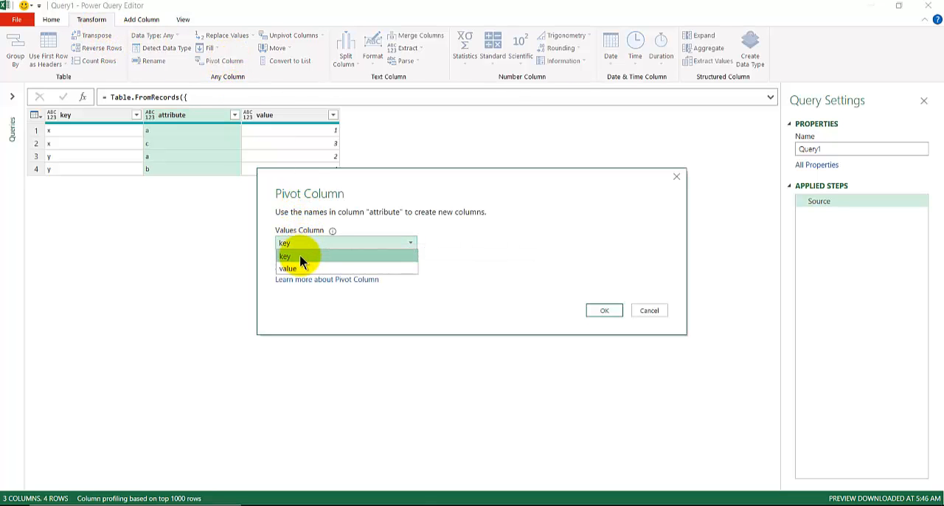
click(299, 269)
drag(290, 190, 217, 207)
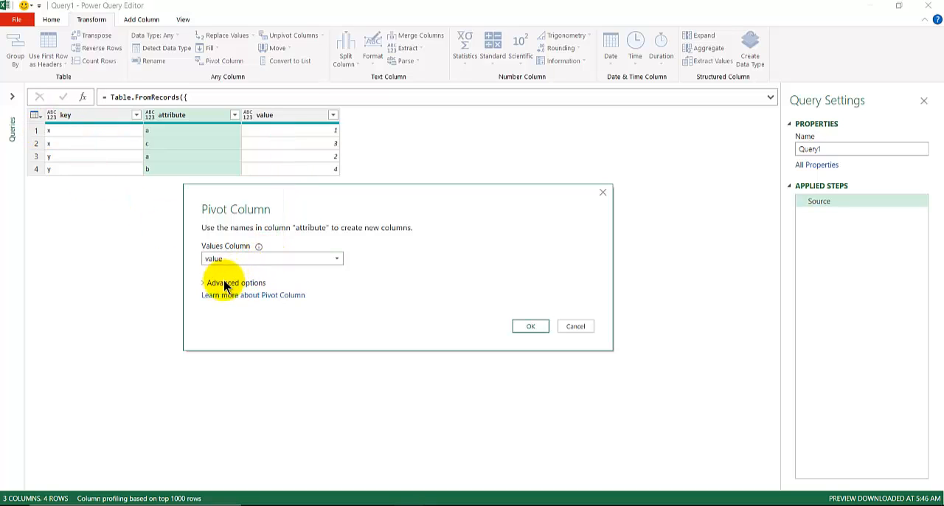
click(539, 329)
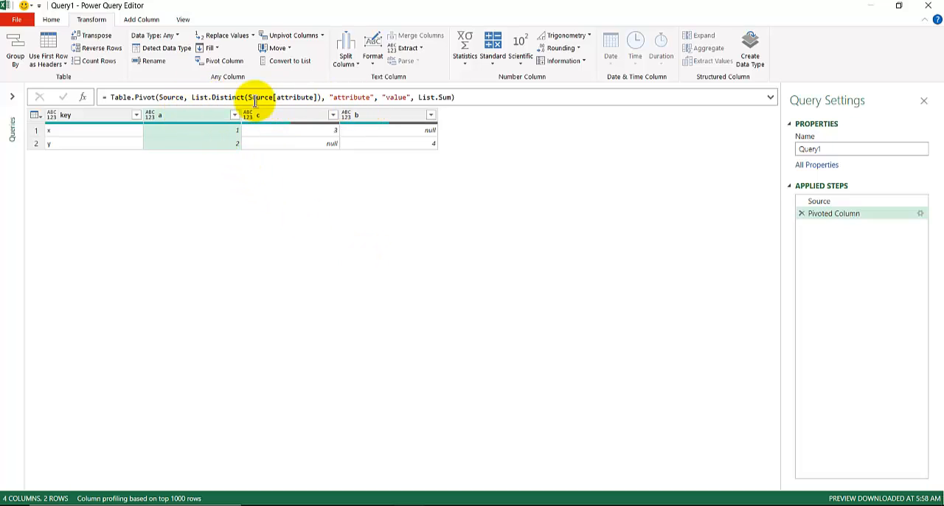
click(856, 199)
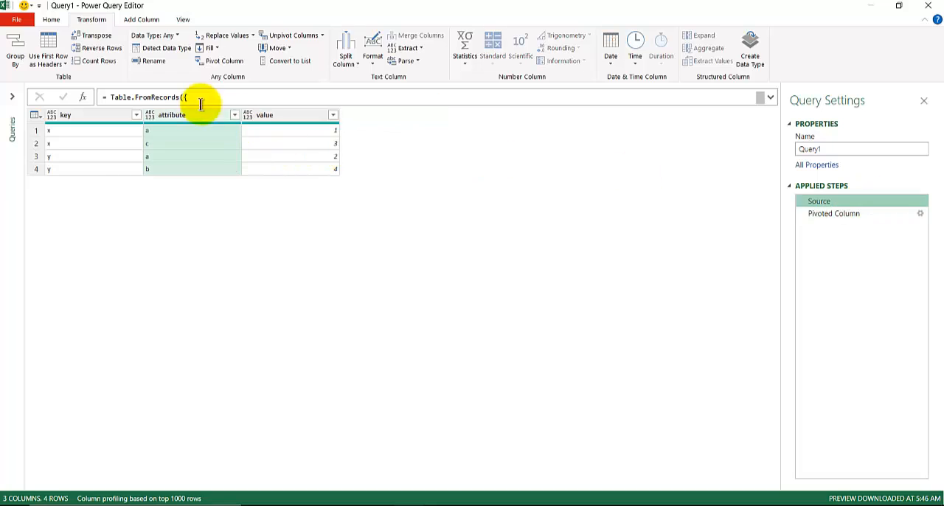
click(837, 214)
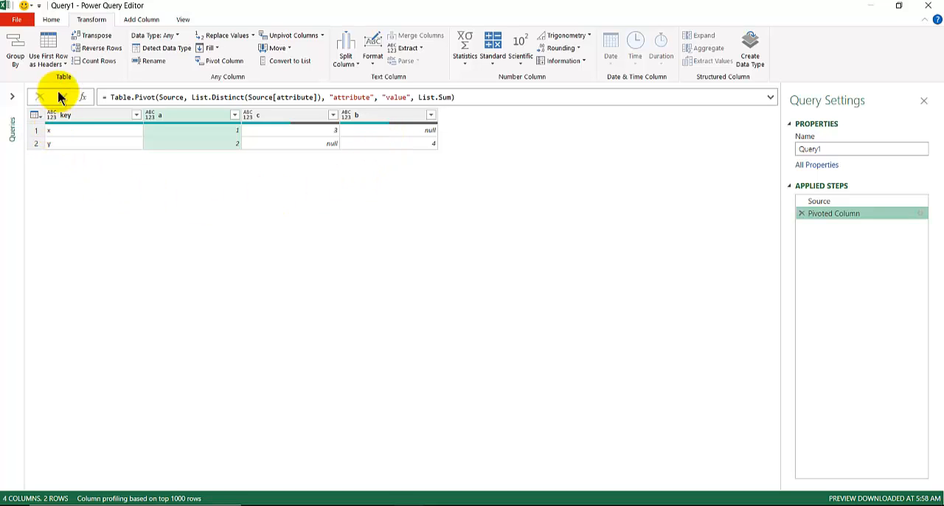
- Open the Append1 (3) query and review its Source, Renamed Columns and Pivoted Column steps
click(11, 109)
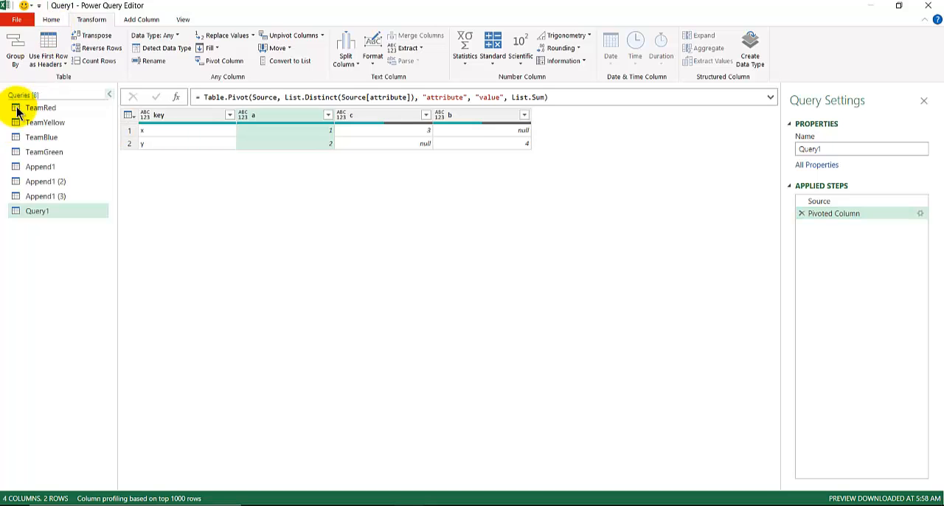
click(48, 183)
click(48, 197)
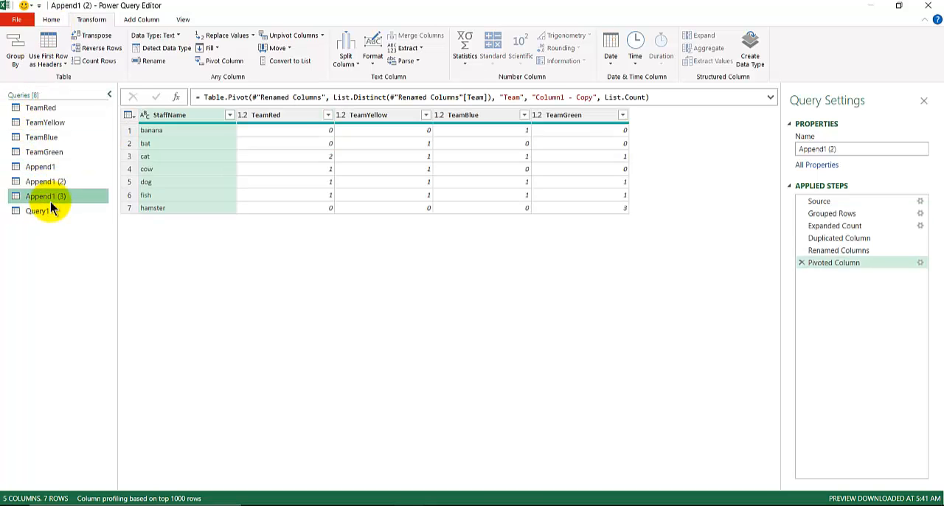
click(880, 200)
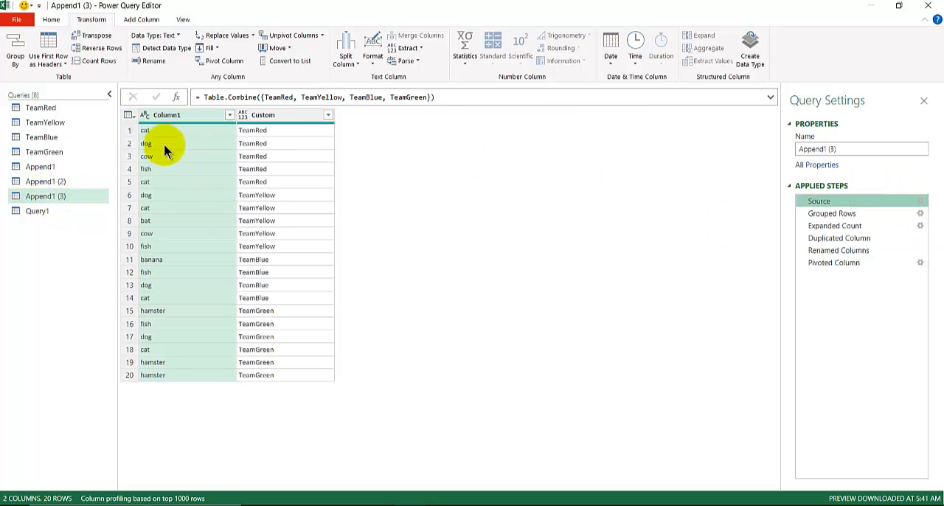
click(858, 250)
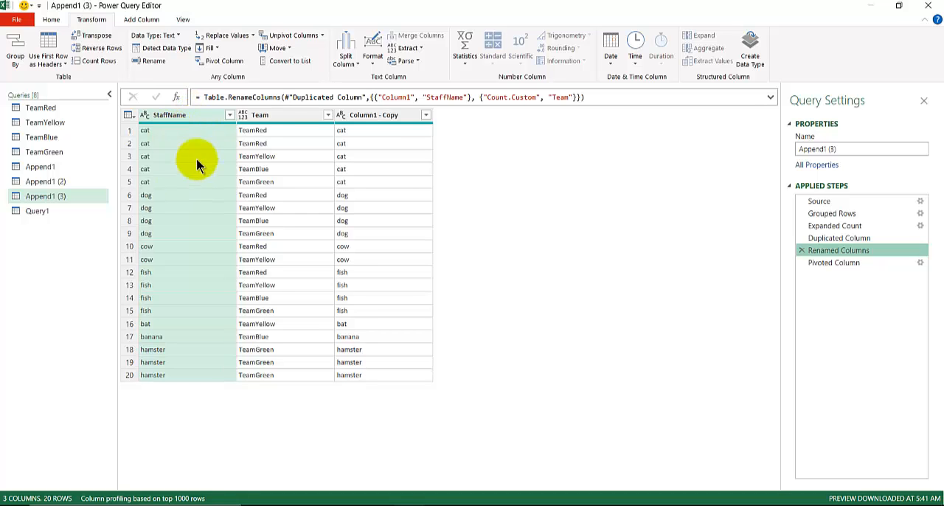
click(841, 264)
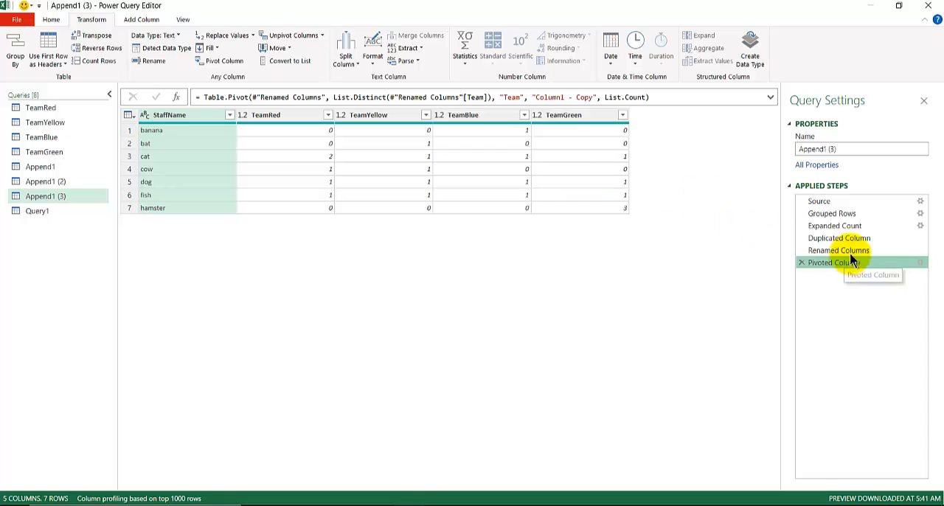
- Compare the Team and Column1 - Copy columns in the Renamed Columns step with the Pivoted Column step
click(811, 251)
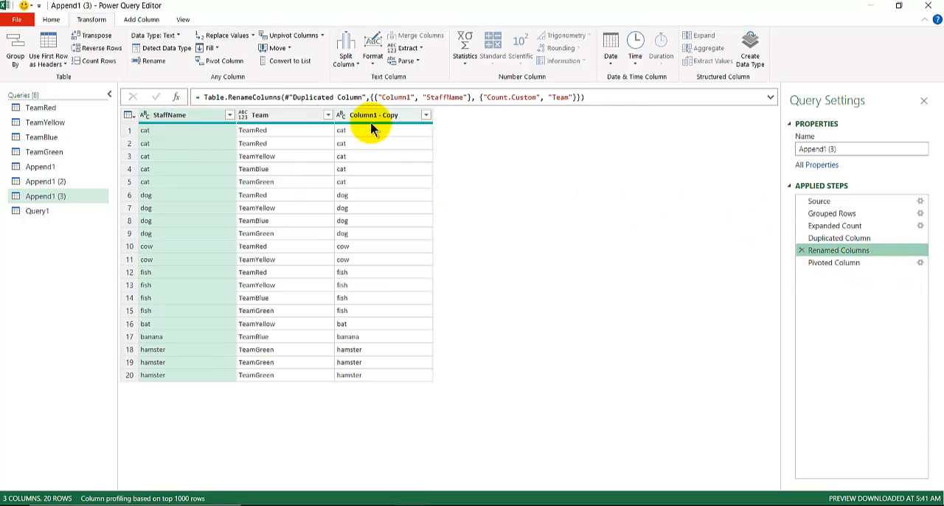
click(841, 263)
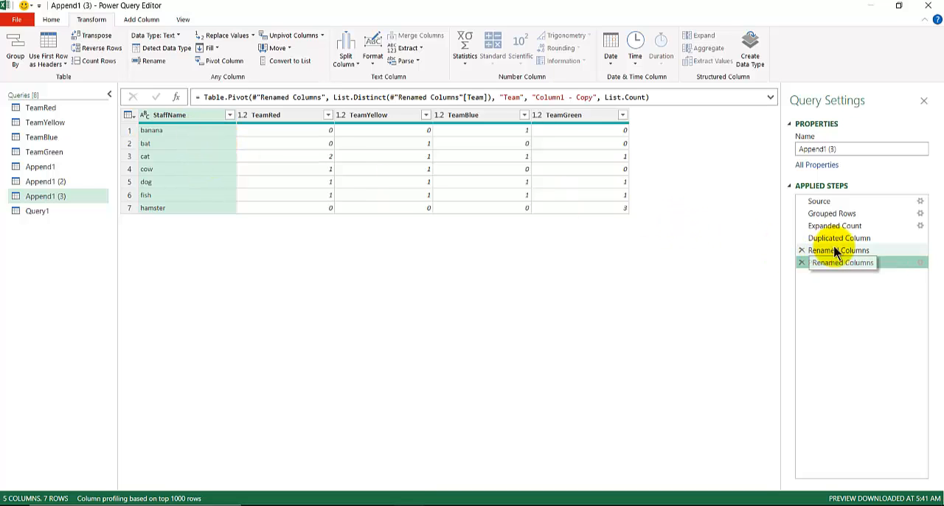
click(799, 251)
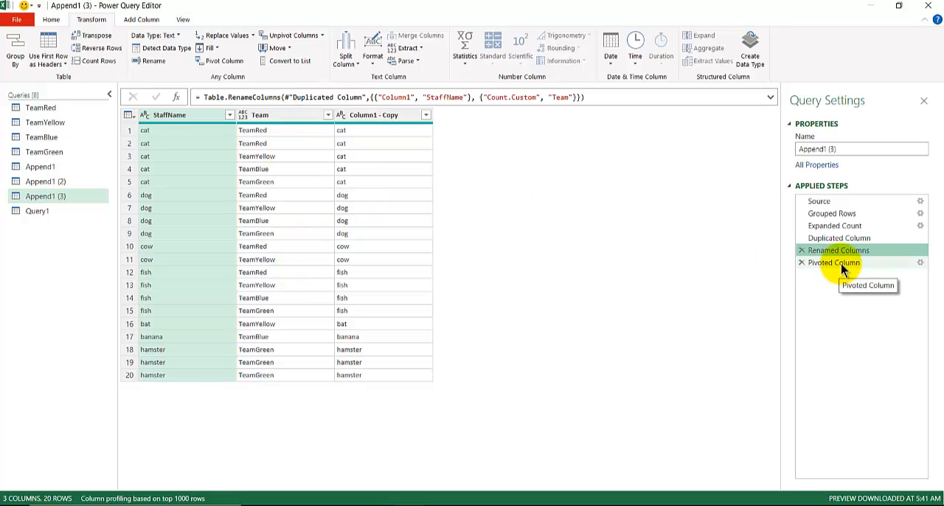
click(281, 116)
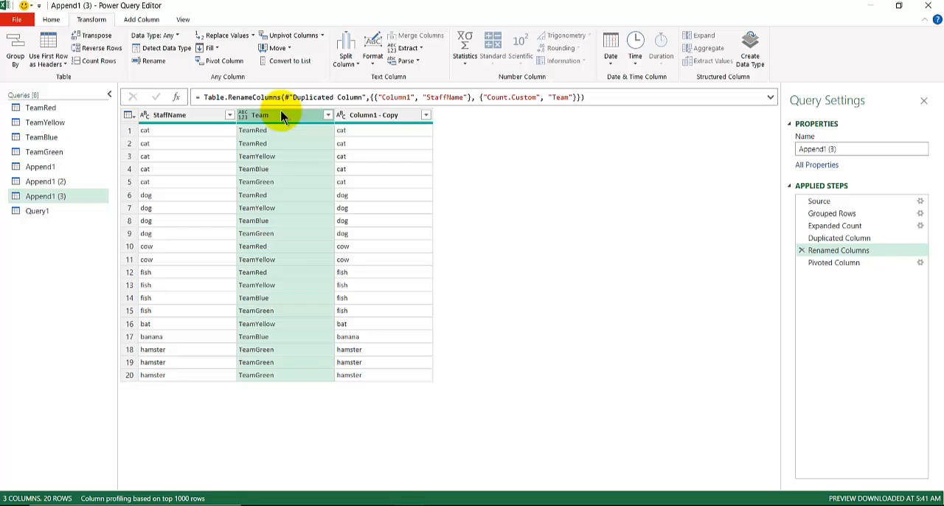
click(841, 264)
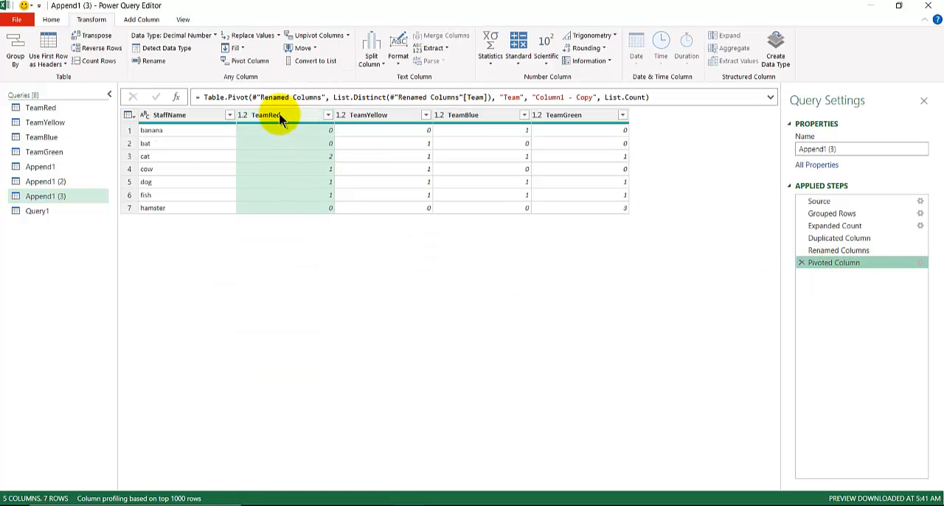
- Delete the Pivoted Column step and pivot the Team column again, using Column1 - Copy as values with Count (All) aggregation
click(848, 253)
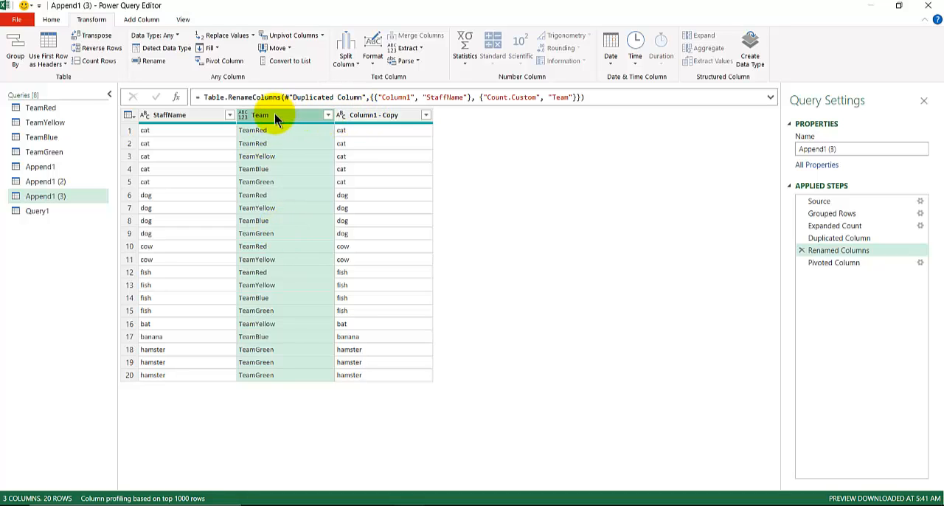
click(802, 263)
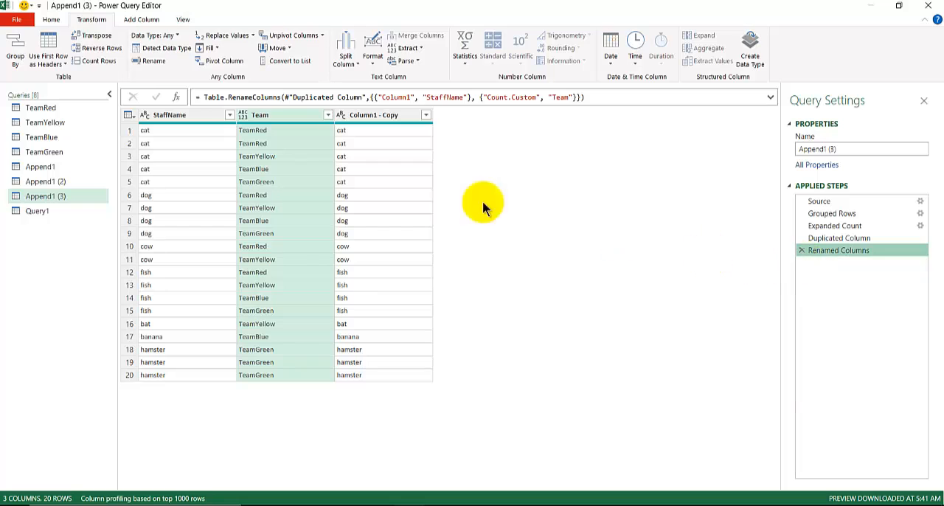
click(287, 118)
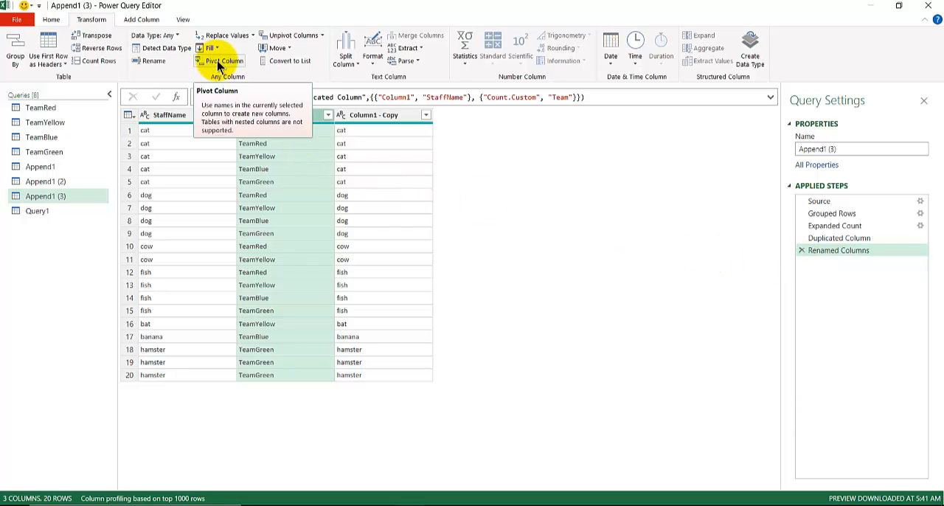
click(219, 61)
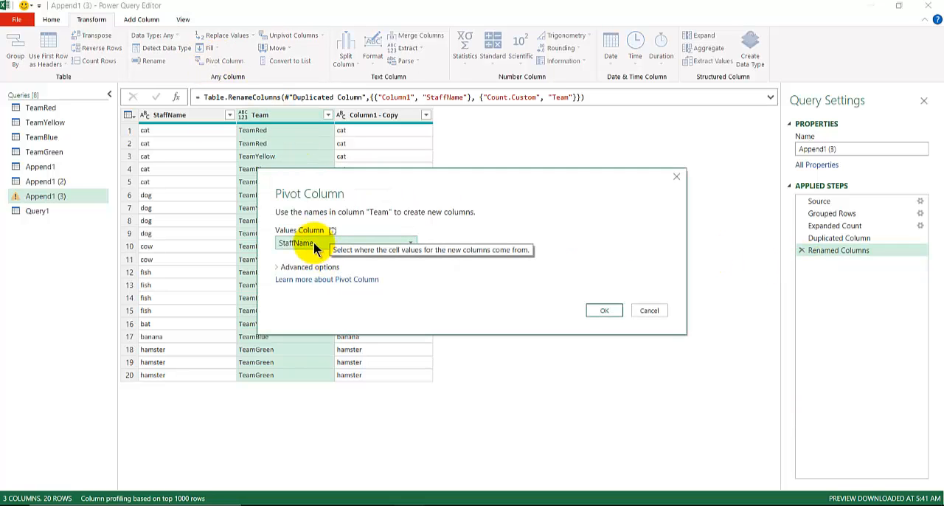
click(314, 242)
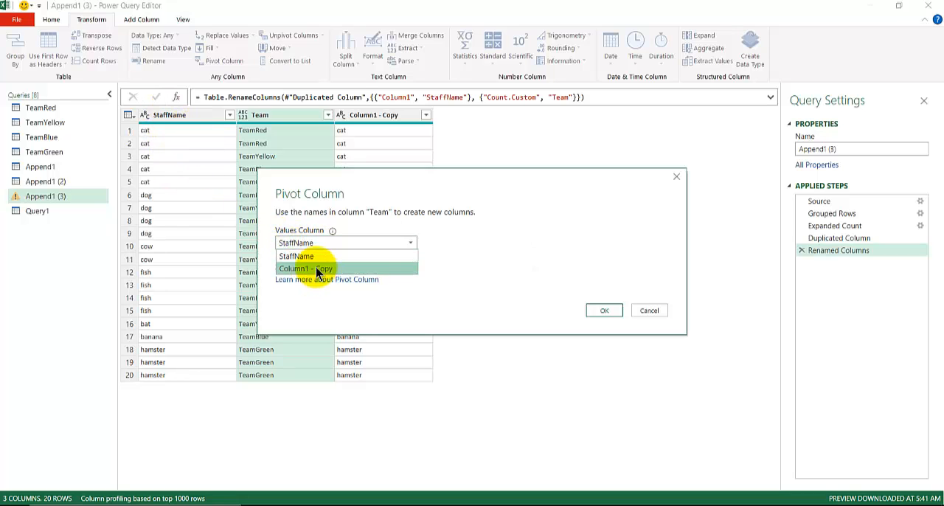
click(319, 270)
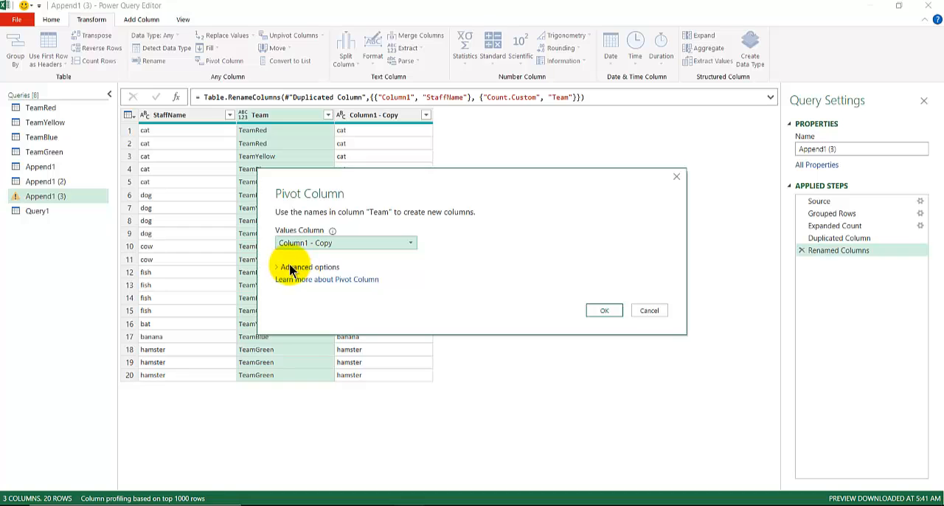
click(293, 268)
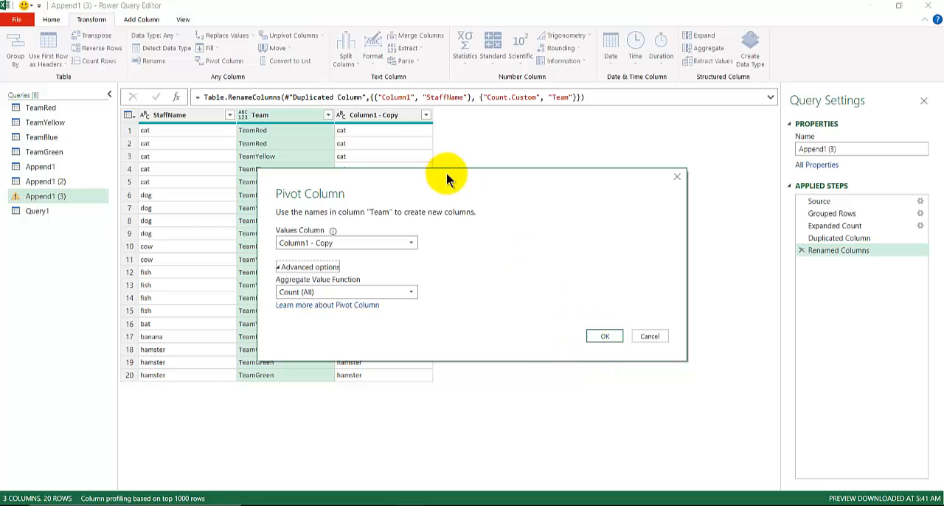
drag(449, 179, 412, 244)
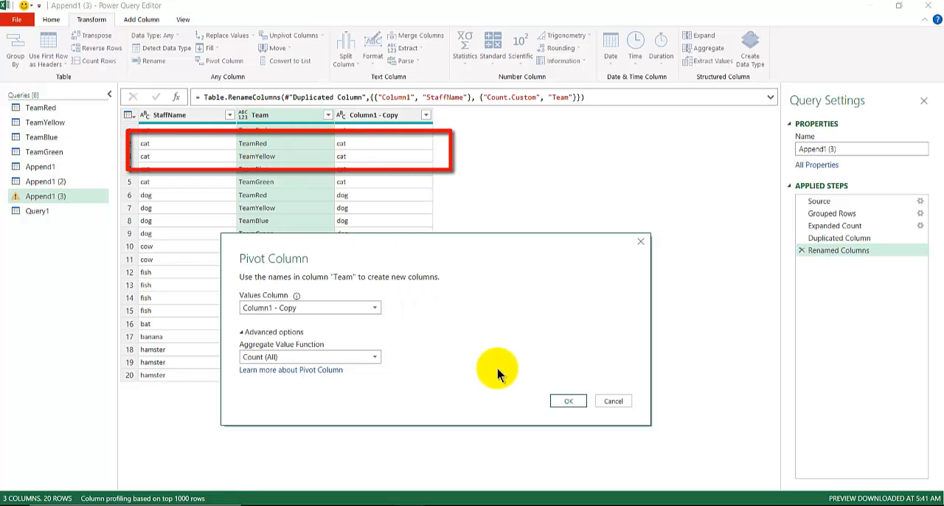
click(566, 403)
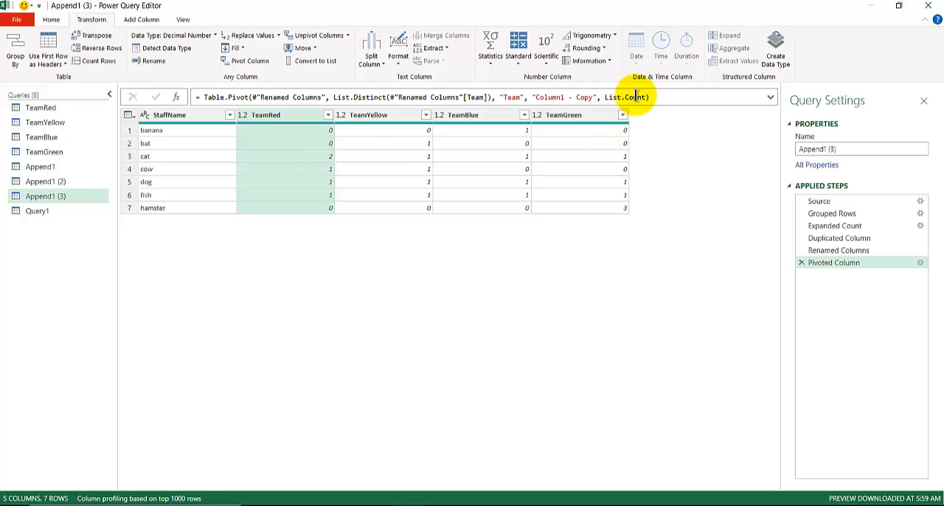
- Consult the Table.Pivot slide in the PowerPoint presentation and return to the query editor in Excel
click(289, 505)
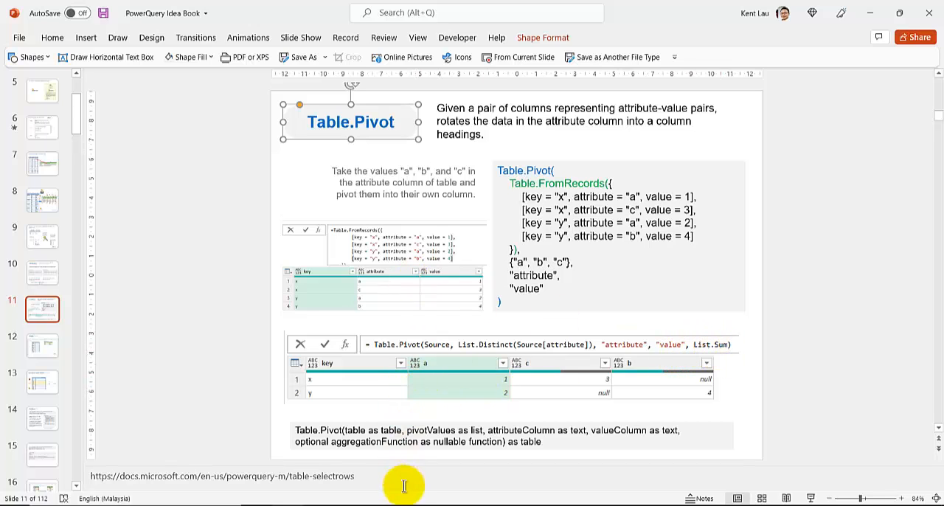
mouse_move(411, 503)
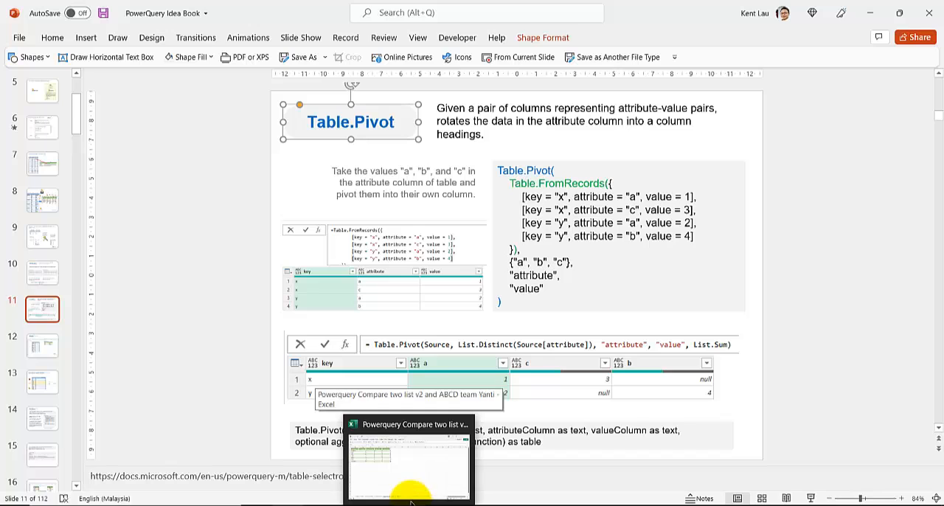
click(402, 459)
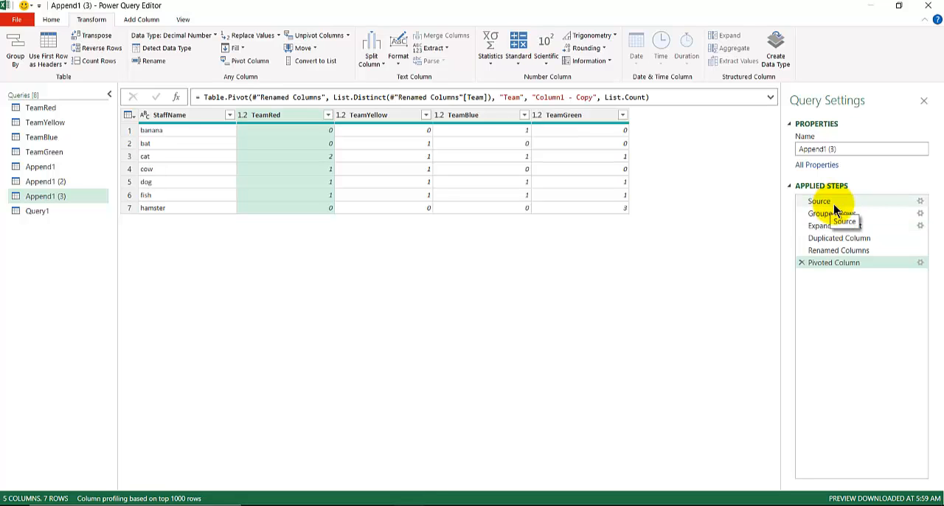
- Examine how the Team values of the Renamed Columns step turn into column headings in the Pivoted Column step
click(836, 251)
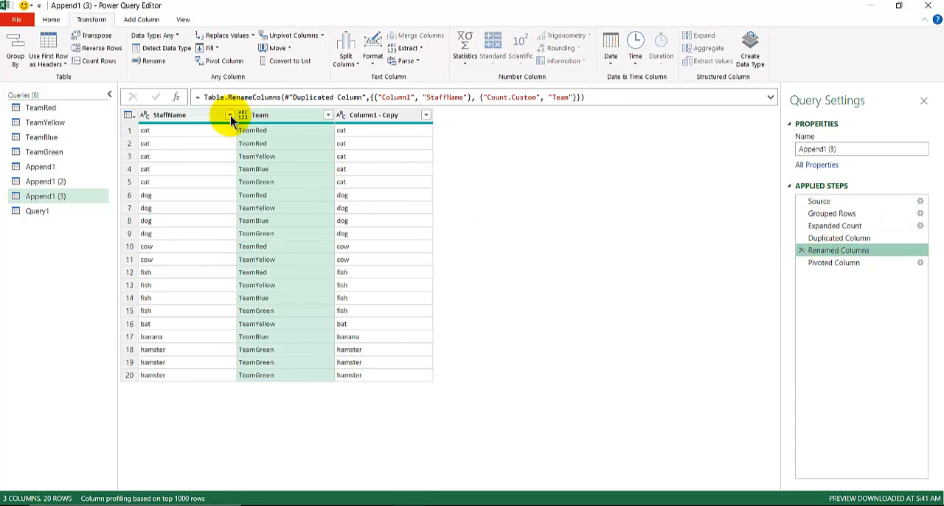
click(839, 264)
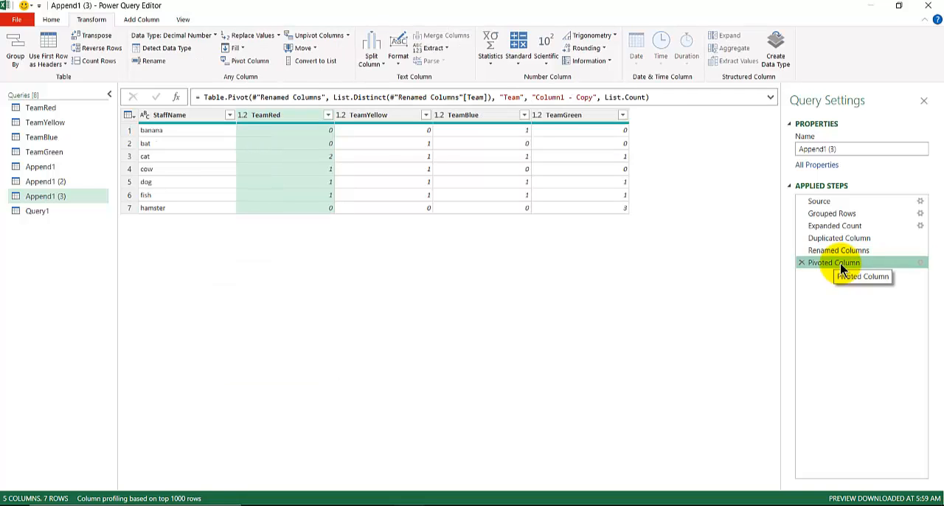
click(837, 251)
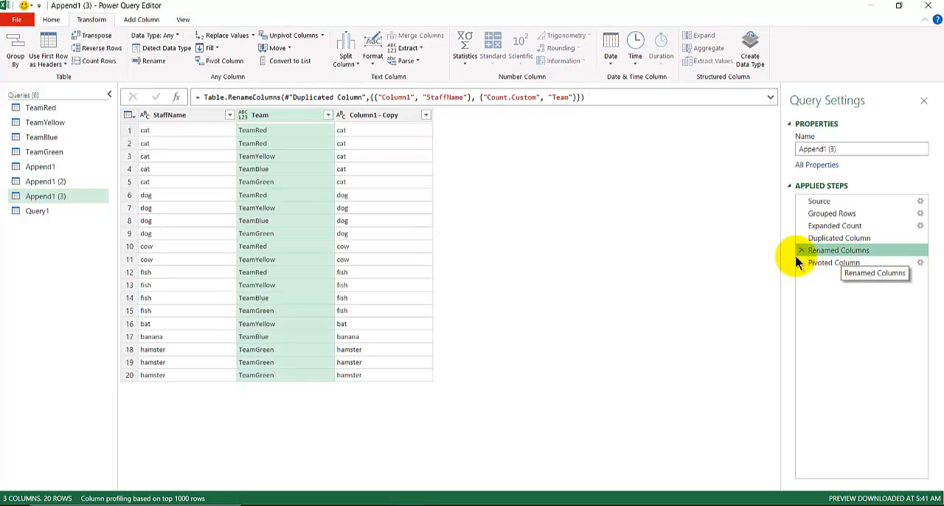
click(836, 263)
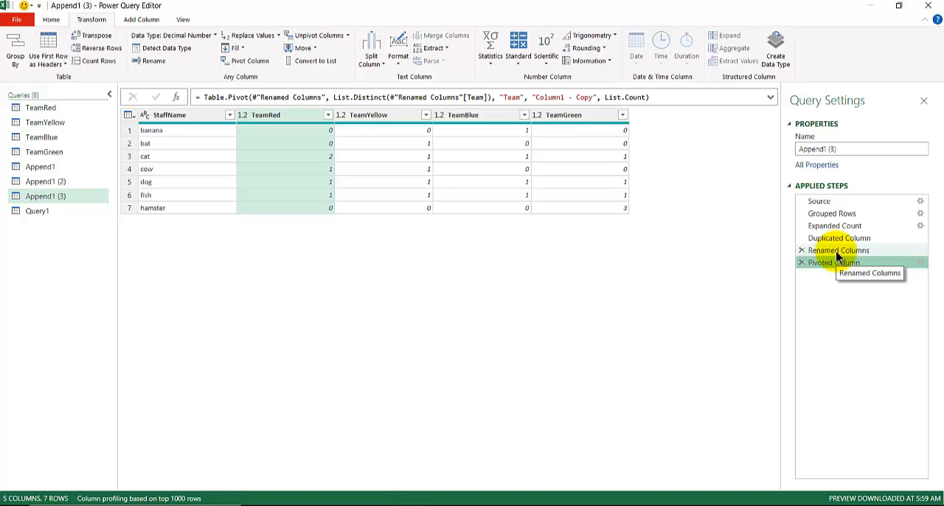
click(837, 252)
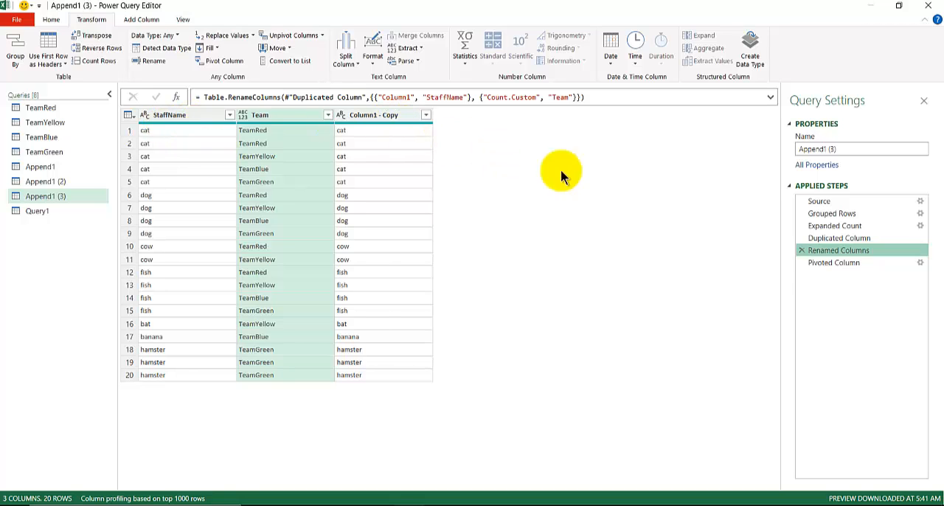
mouse_move(812, 264)
mouse_down()
mouse_move(813, 274)
mouse_move(806, 267)
mouse_up()
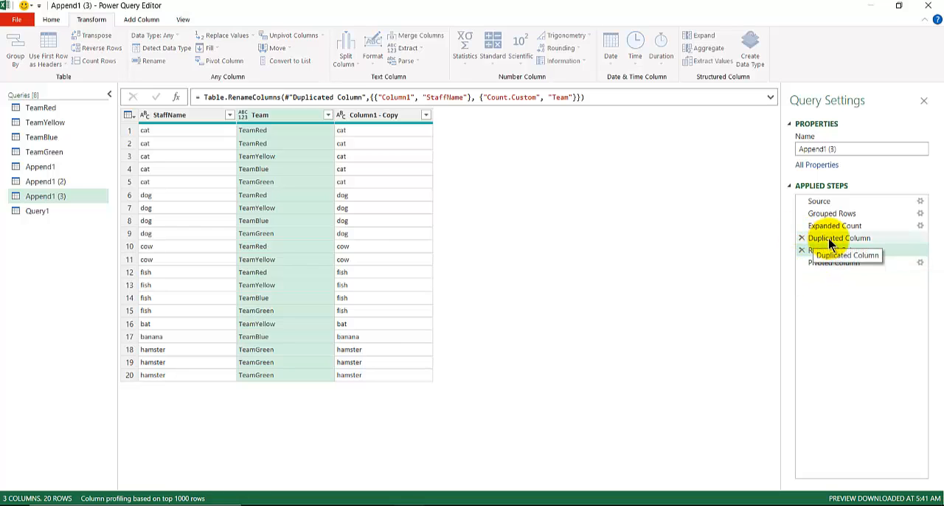
- Delete the Duplicated Column step and all steps after it from the Append1 (3) query
click(833, 240)
right_click(832, 243)
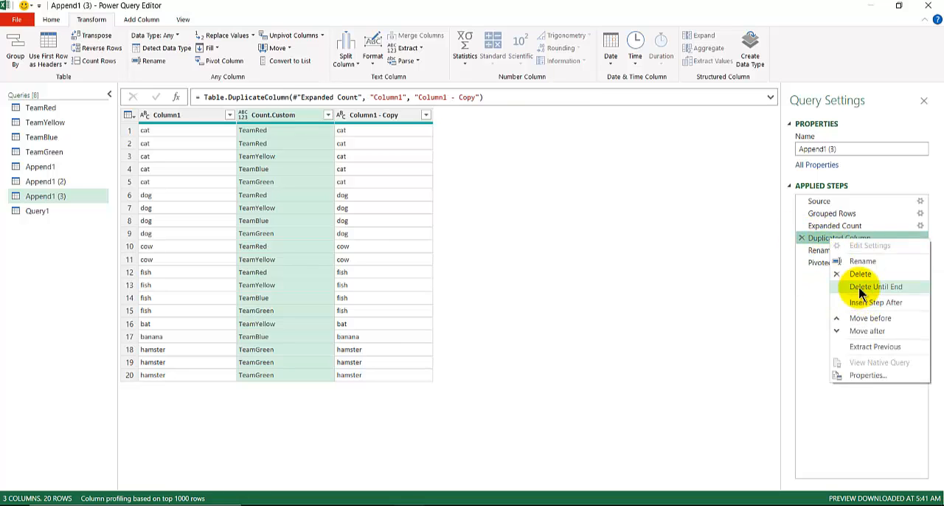
click(860, 289)
click(528, 281)
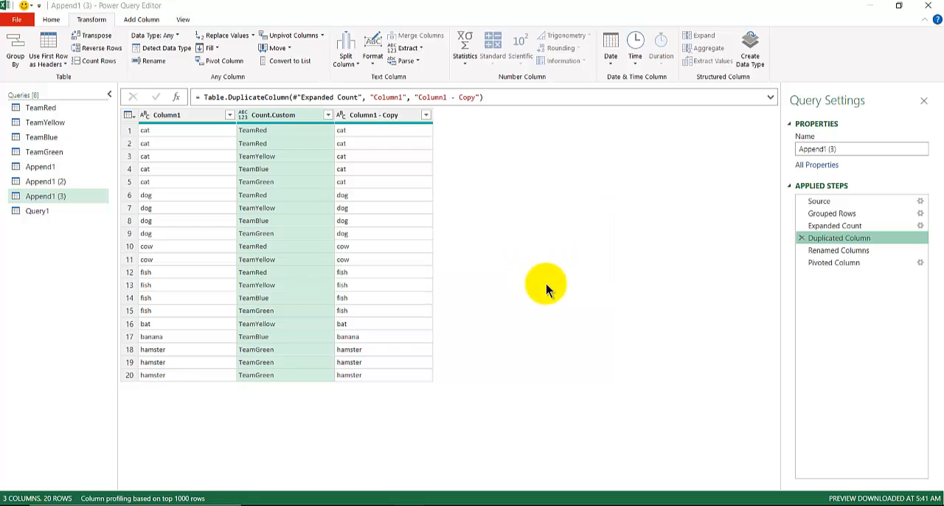
- Try pivoting the Count.Custom column with Column1 as the values column, and delete the resulting pivot step
click(180, 115)
click(272, 117)
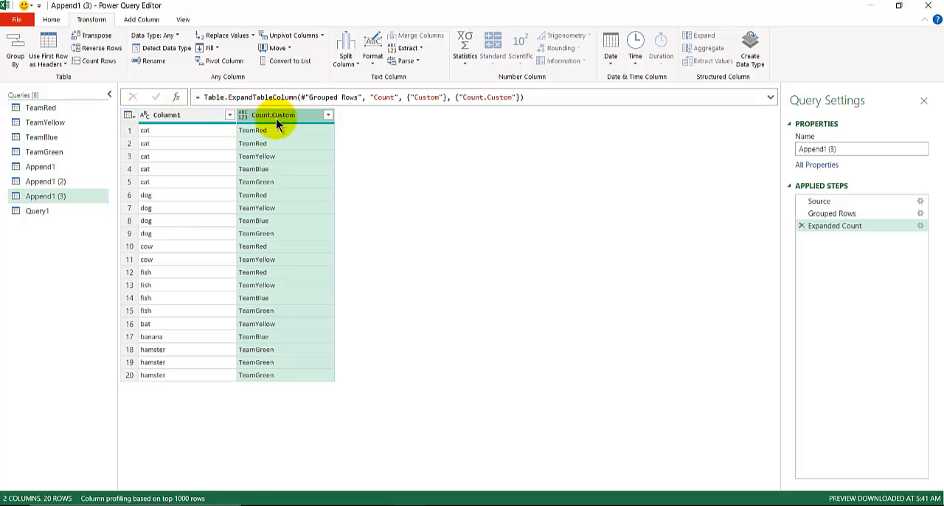
click(229, 63)
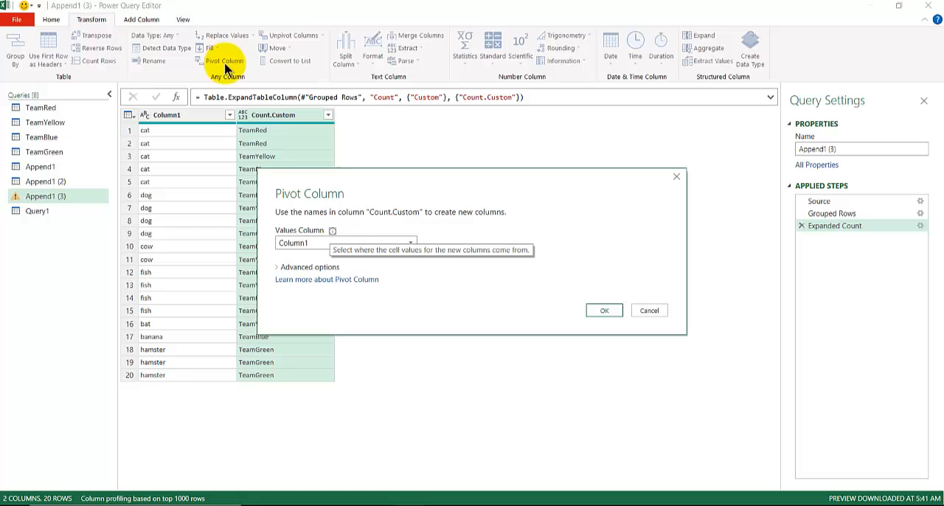
click(300, 246)
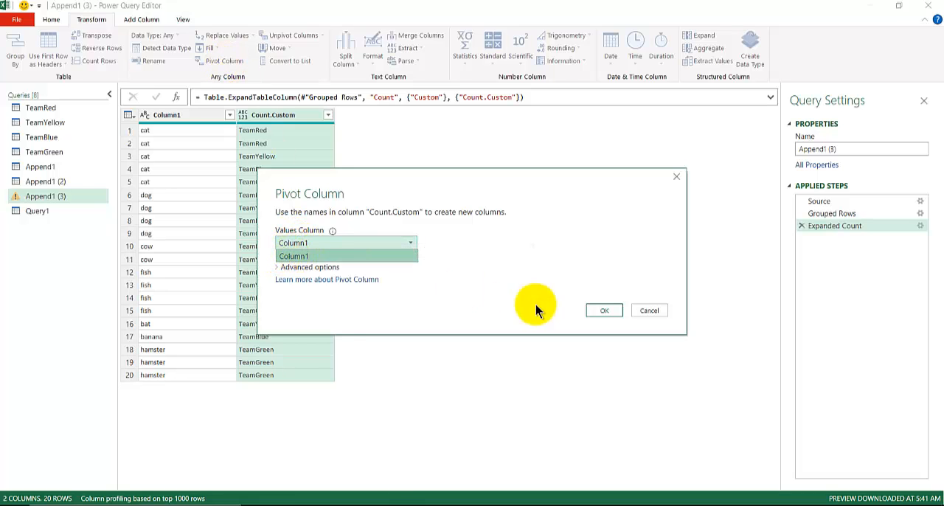
click(604, 311)
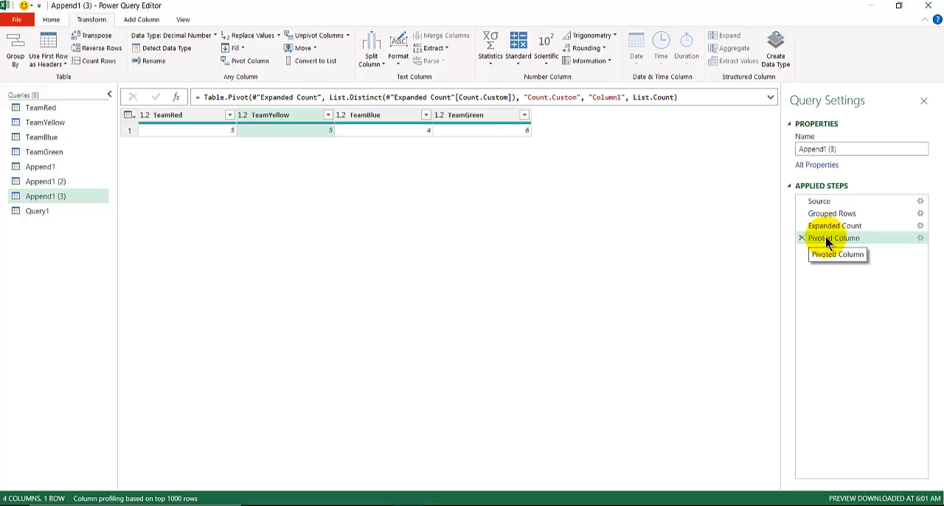
click(802, 239)
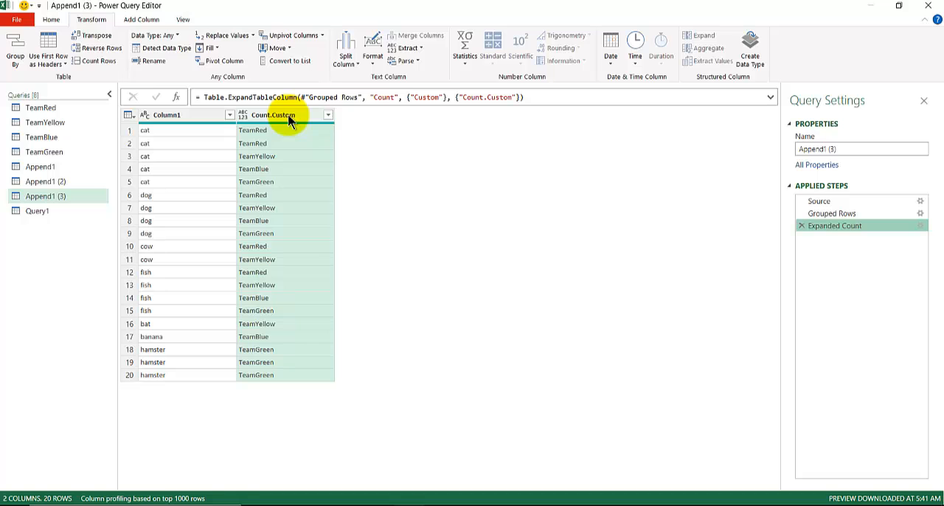
- Add an index column starting from 1 to the expanded Append1 (3) table
click(148, 19)
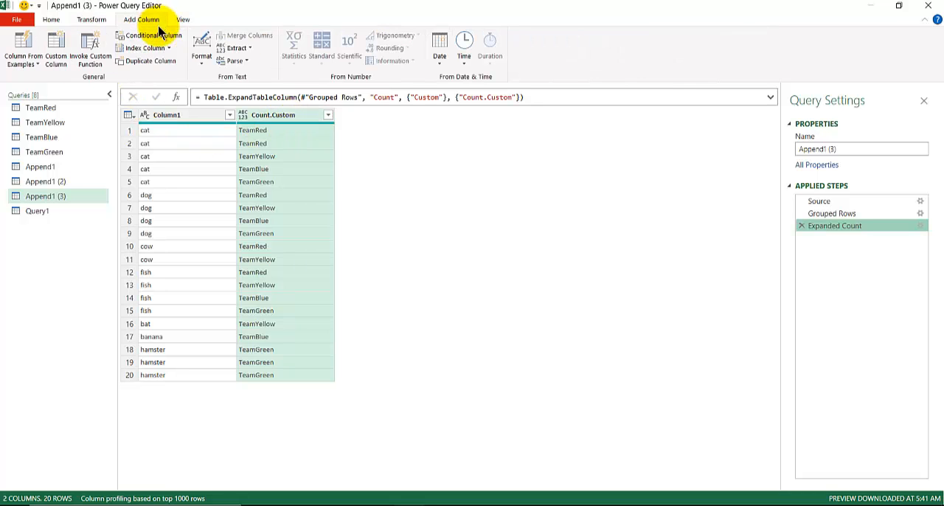
click(168, 49)
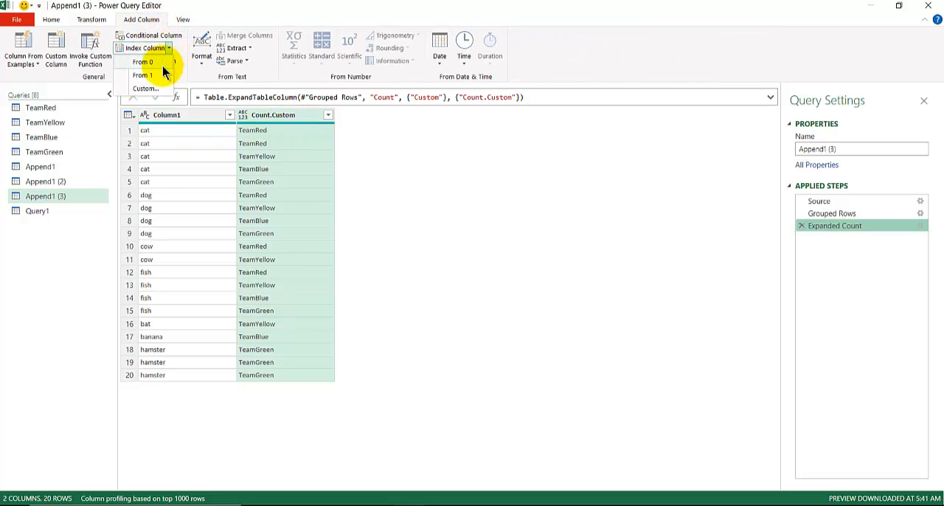
click(160, 74)
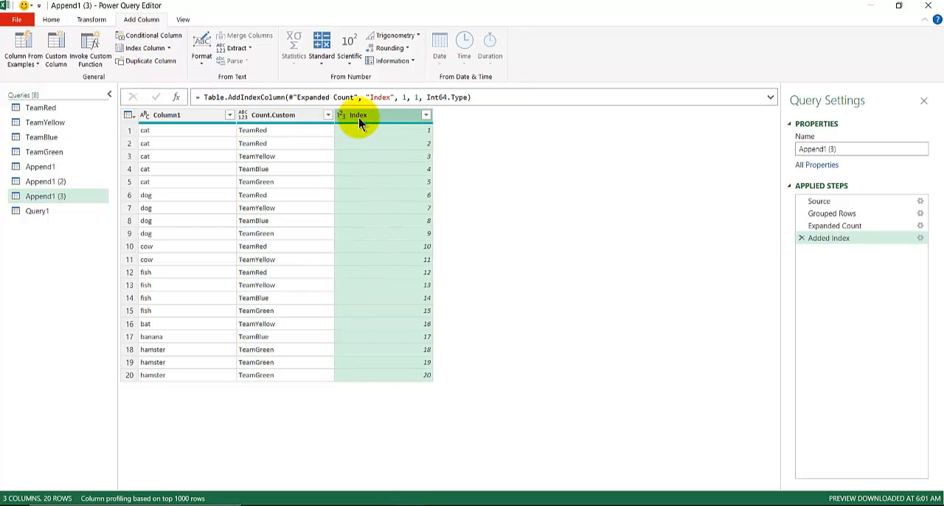
- Pivot the Count.Custom column using Index as the values column and Count (All) as the aggregate value function
click(280, 120)
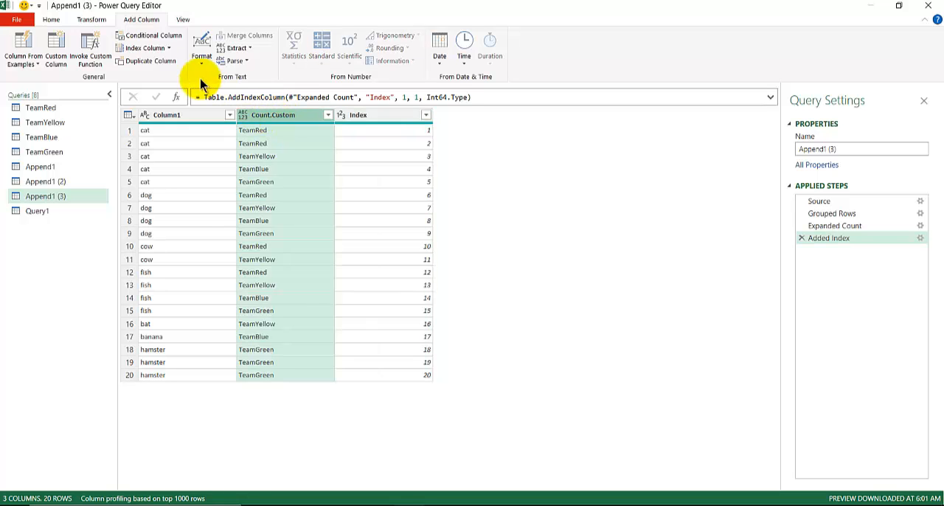
click(87, 21)
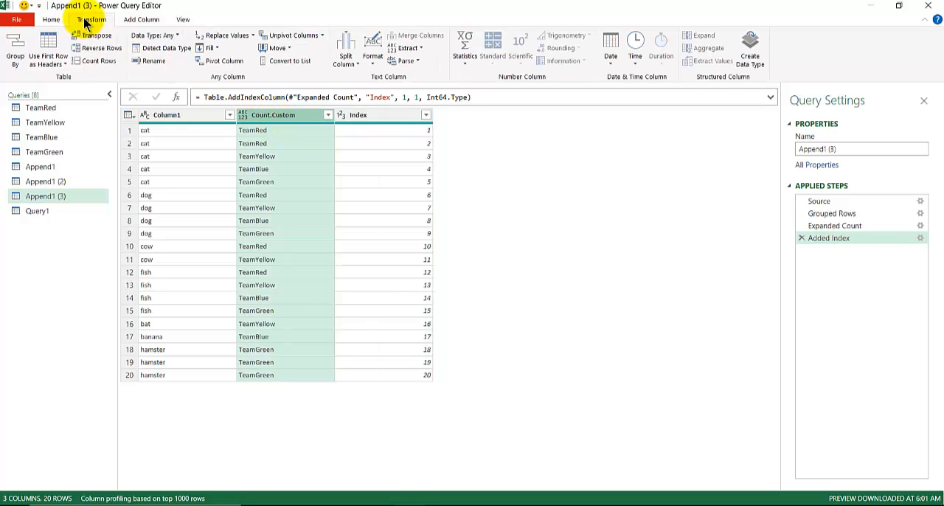
click(221, 65)
click(316, 243)
click(312, 268)
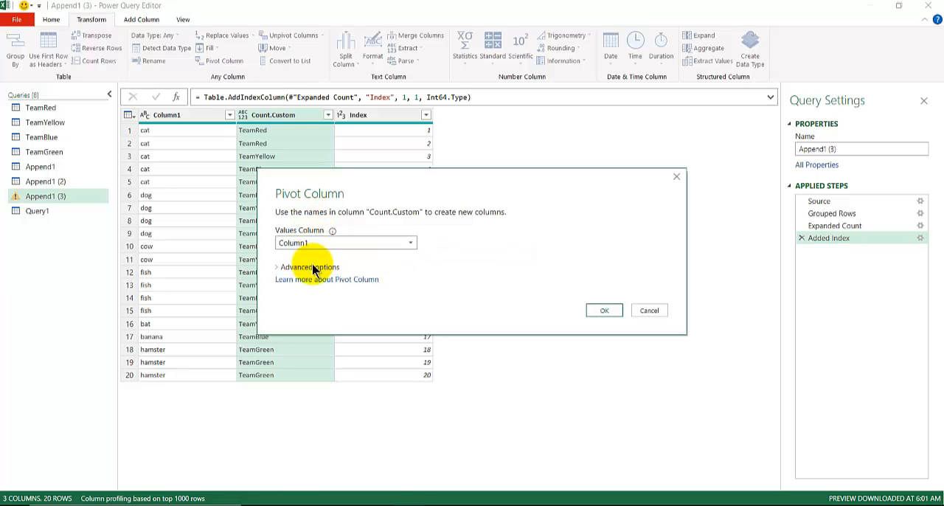
click(309, 267)
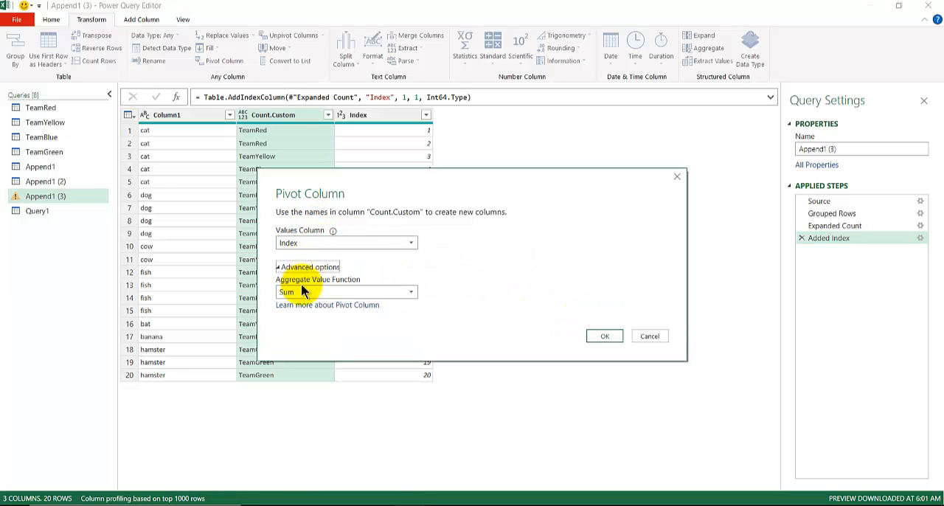
click(301, 291)
click(302, 306)
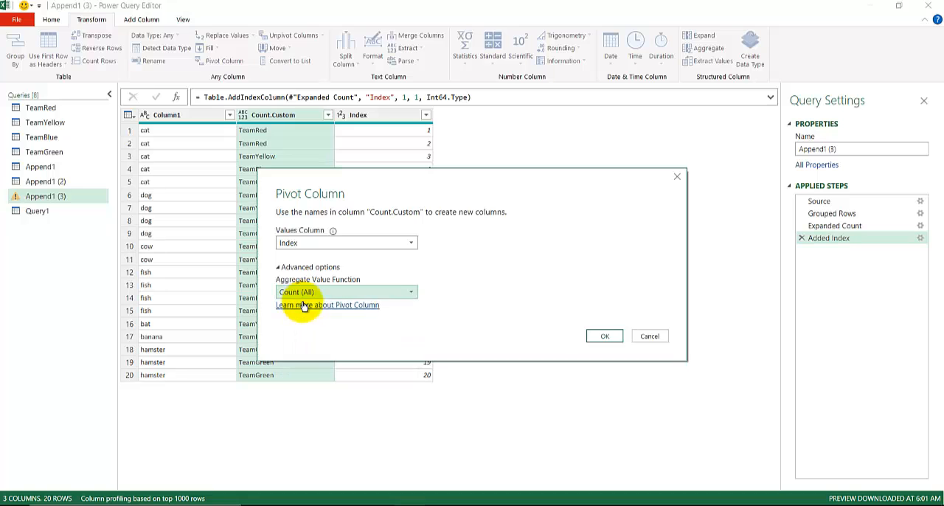
click(606, 337)
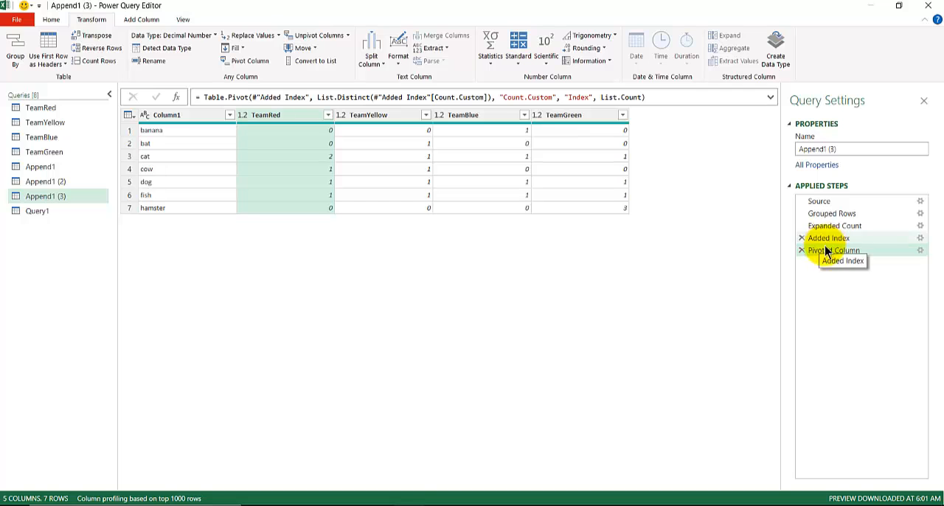
- Compare the Table.Pivot slide in PowerPoint with the examples in the Microsoft Docs Table.Pivot article in Edge, ending back on the slide
mouse_move(287, 505)
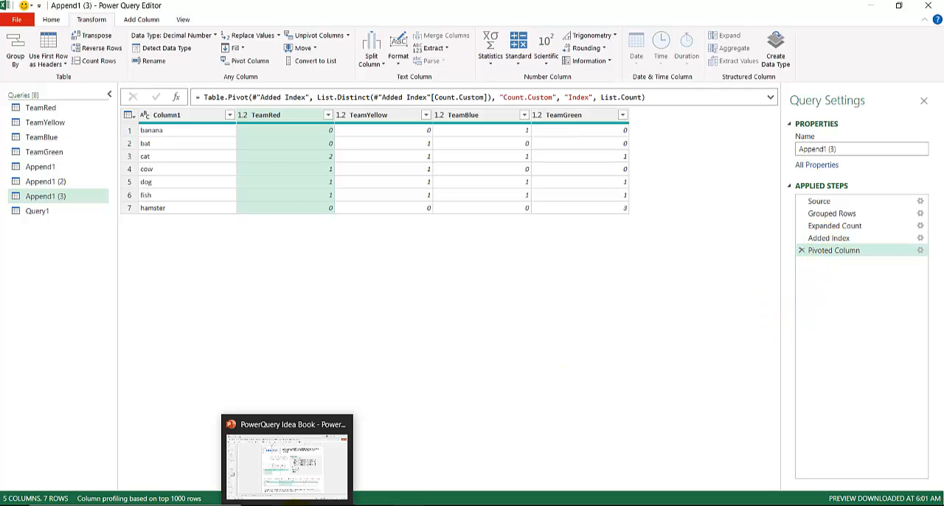
click(270, 448)
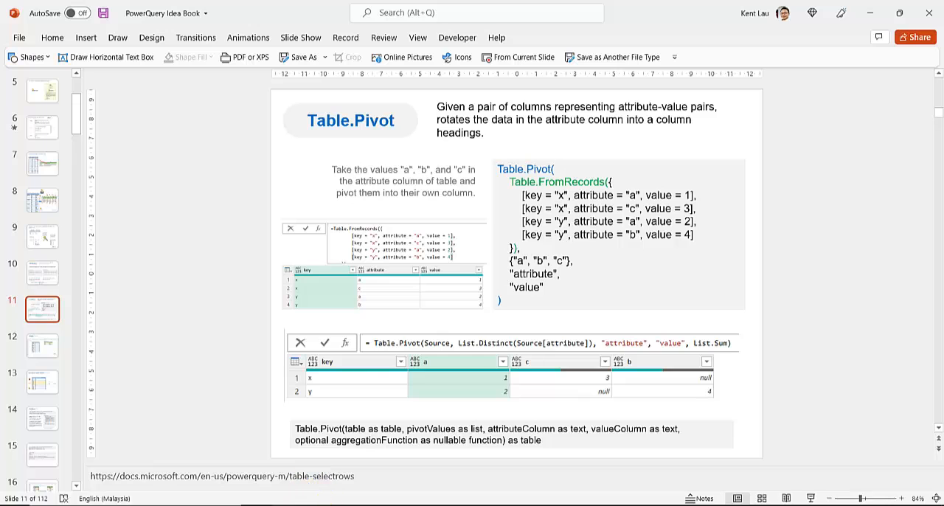
mouse_move(317, 505)
click(282, 454)
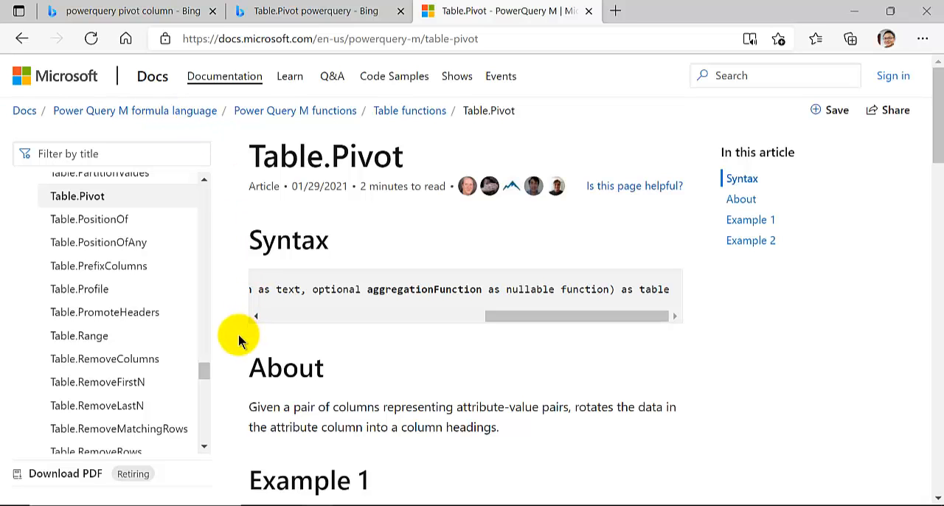
scroll(236, 340, down, 10)
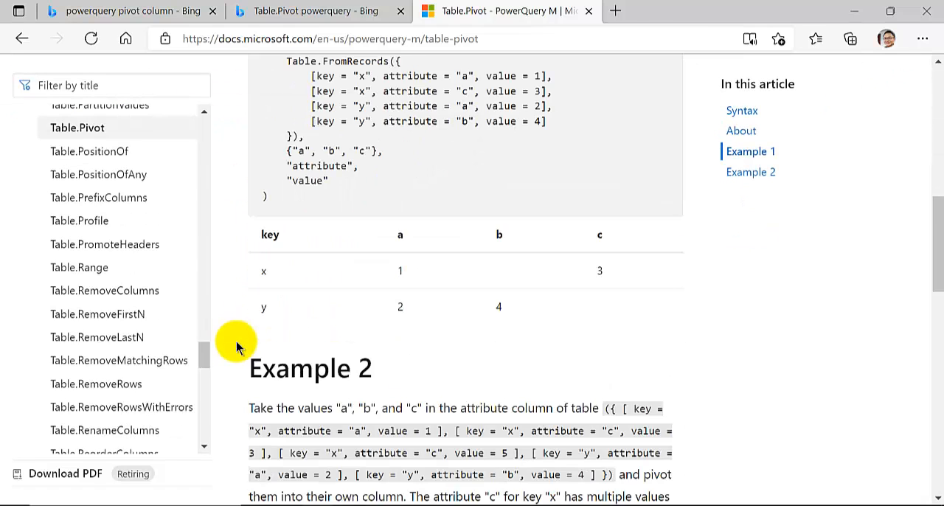
scroll(240, 316, down, 2)
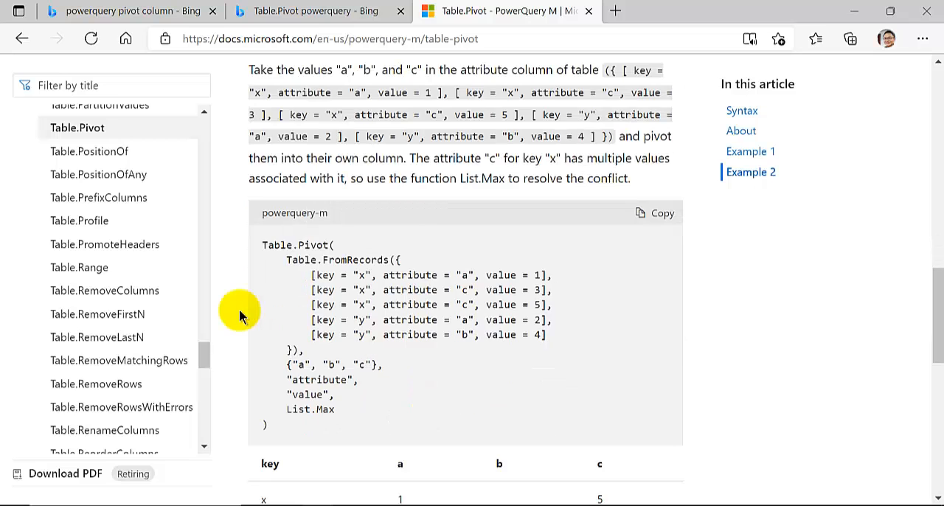
scroll(238, 317, down, 3)
scroll(238, 319, up, 2)
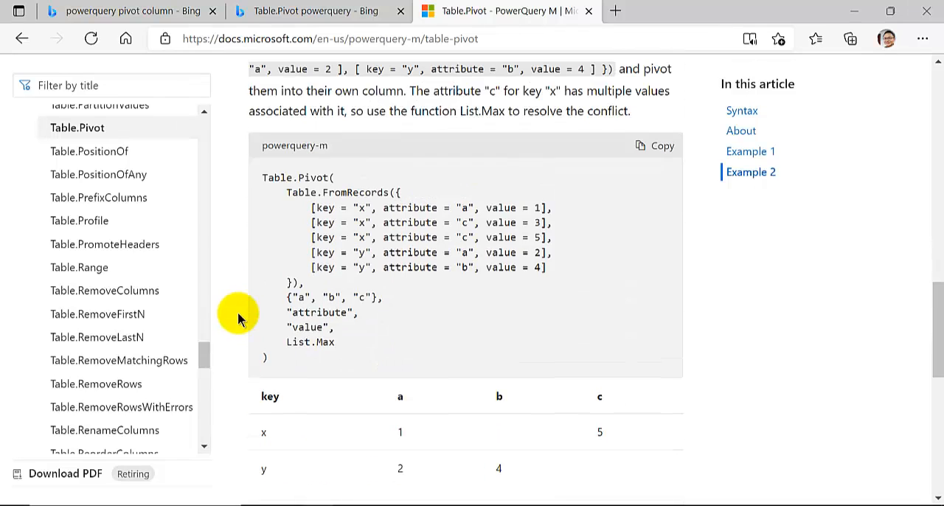
mouse_move(306, 503)
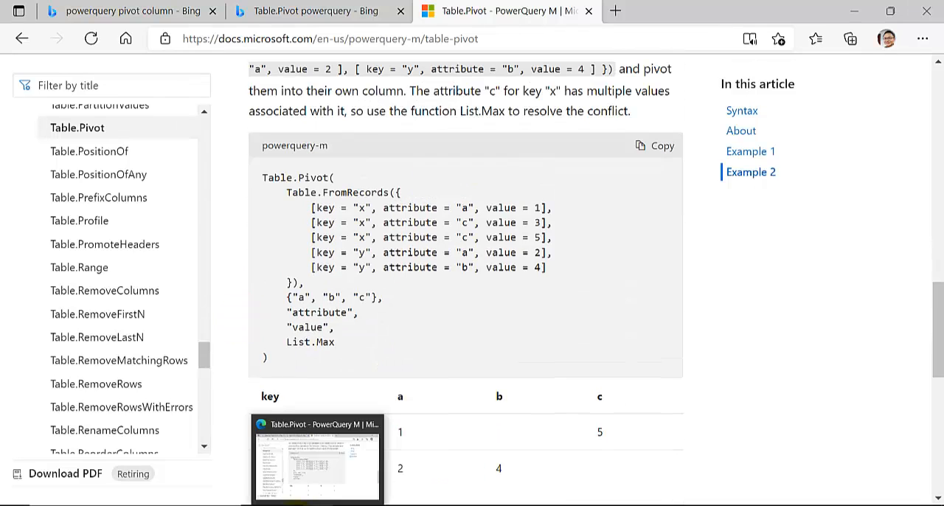
click(310, 472)
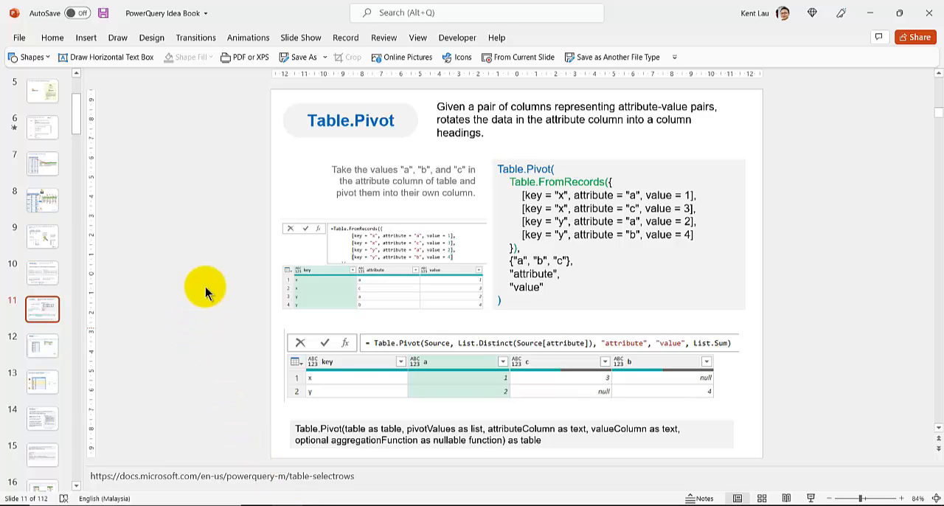